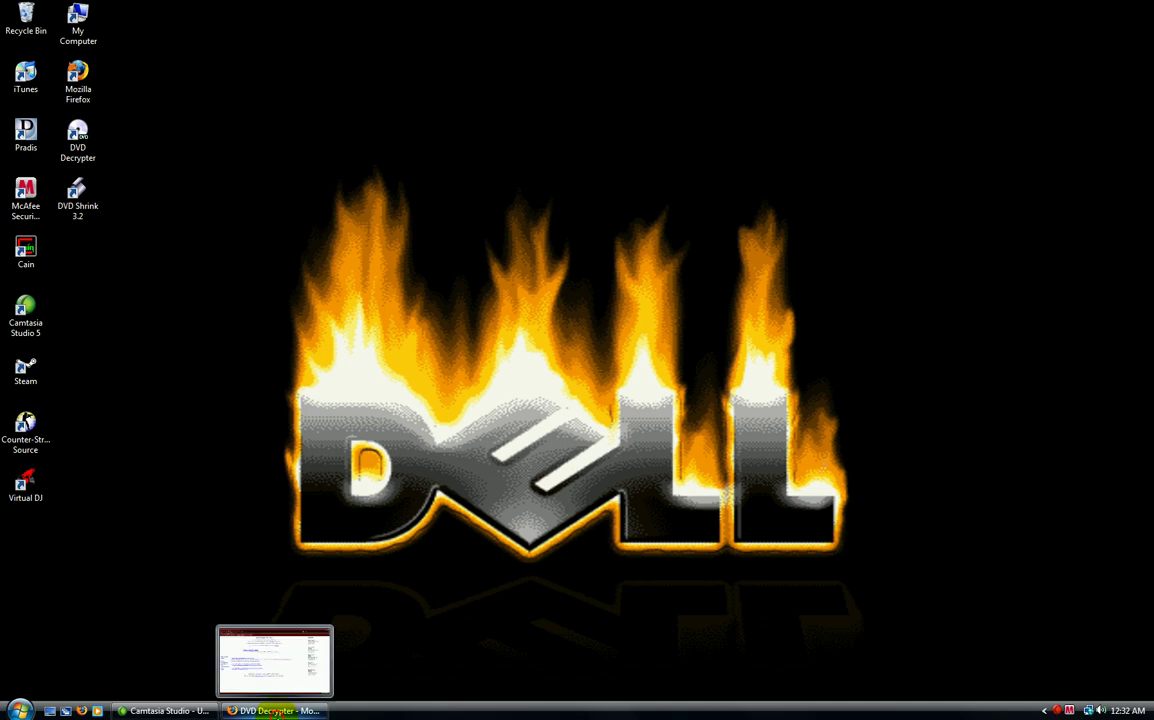
Switch to Firefox and request the DVD Shrink setup archive from the Softpedia US mirror, dismissing the download and returning to the desktop.
left_click(272, 711)
left_click(45, 84)
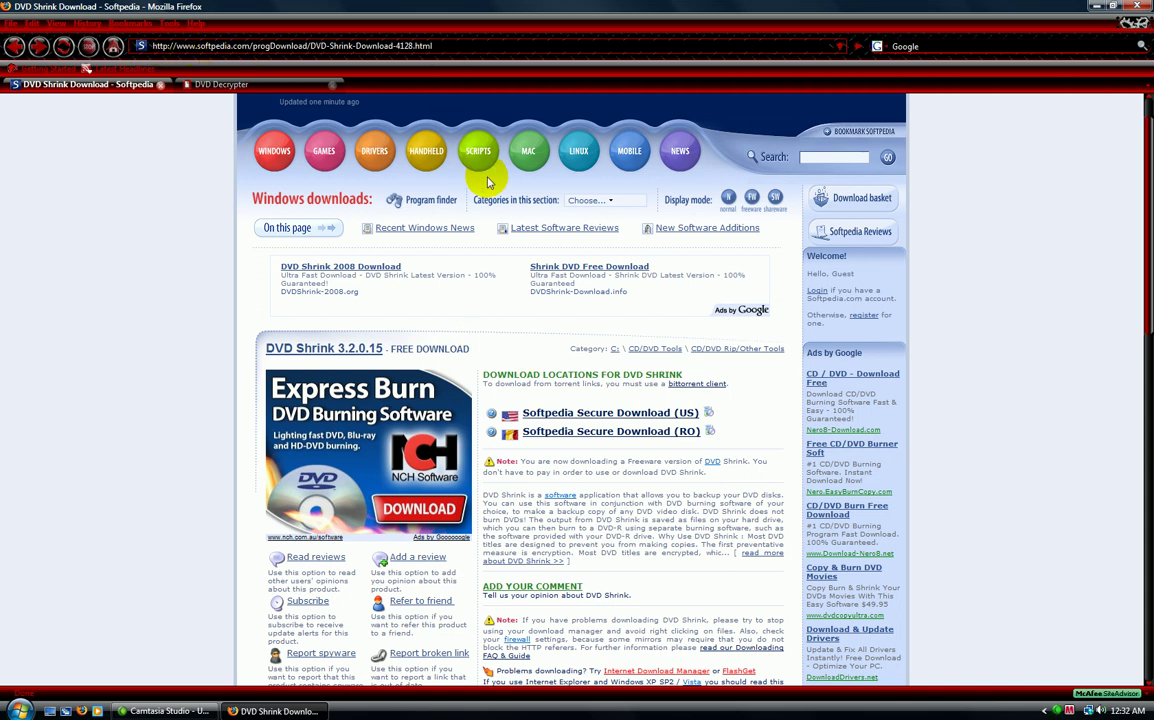
left_click(680, 418)
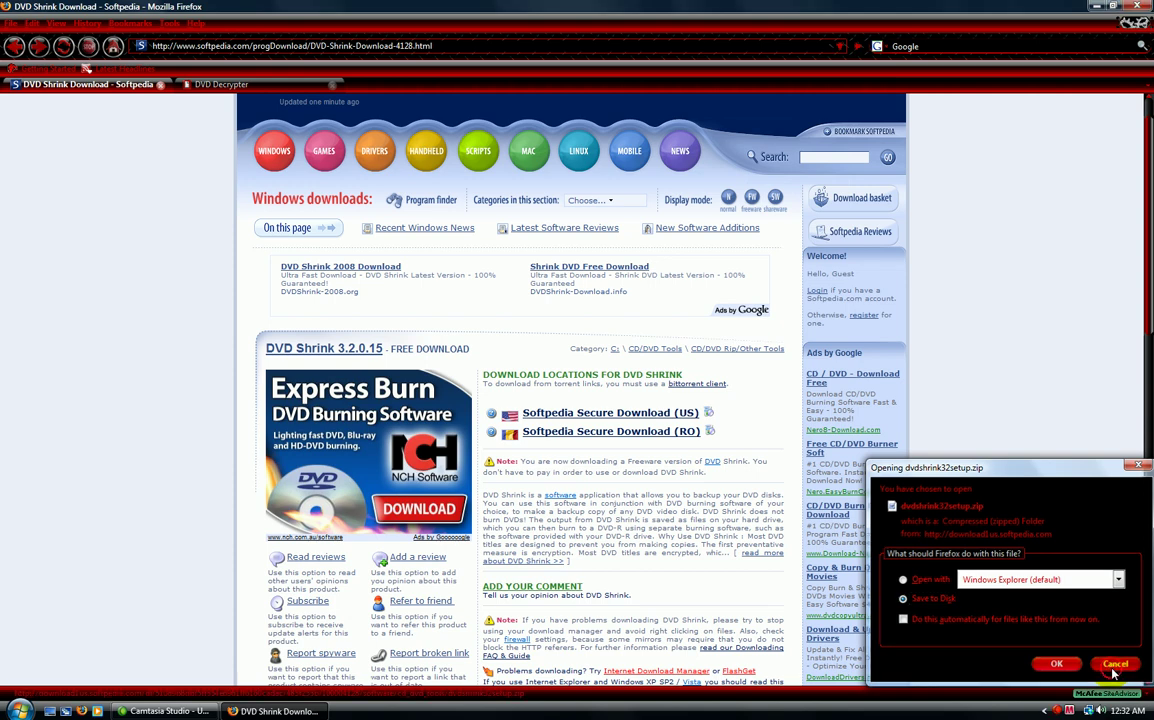
left_click(1114, 665)
left_click(275, 710)
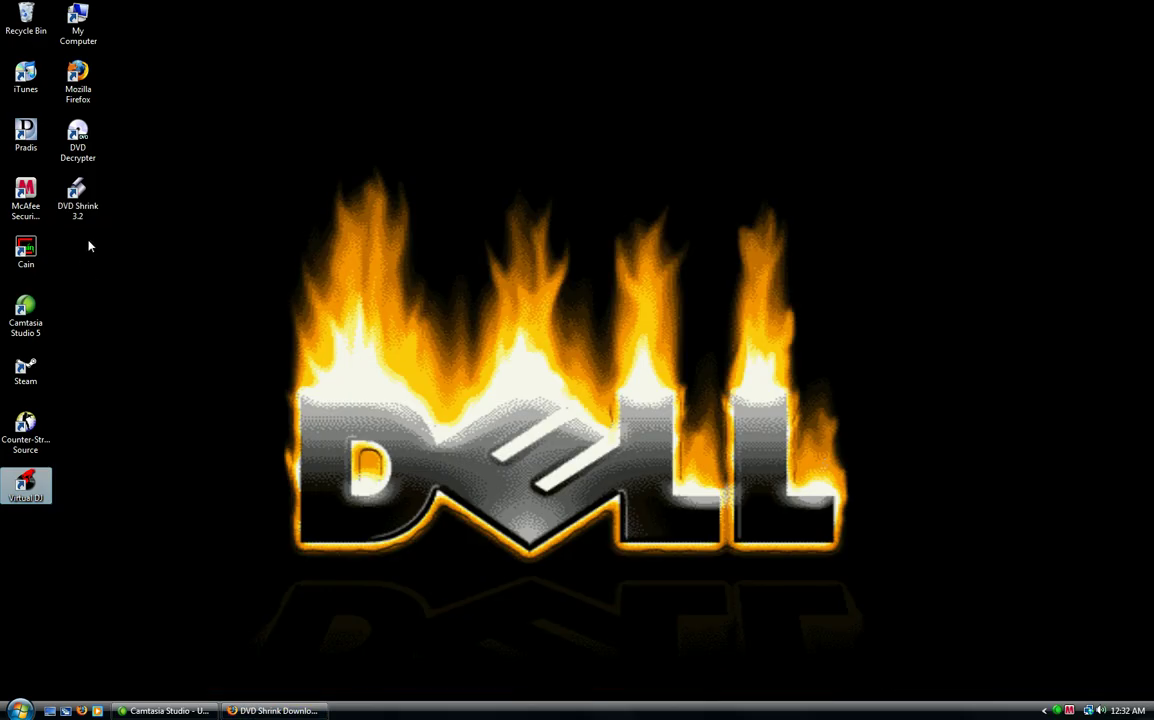
Launch DVD Shrink 3.2 and dismiss the AutoPlay window for the disc in the E: drive.
left_click(88, 213)
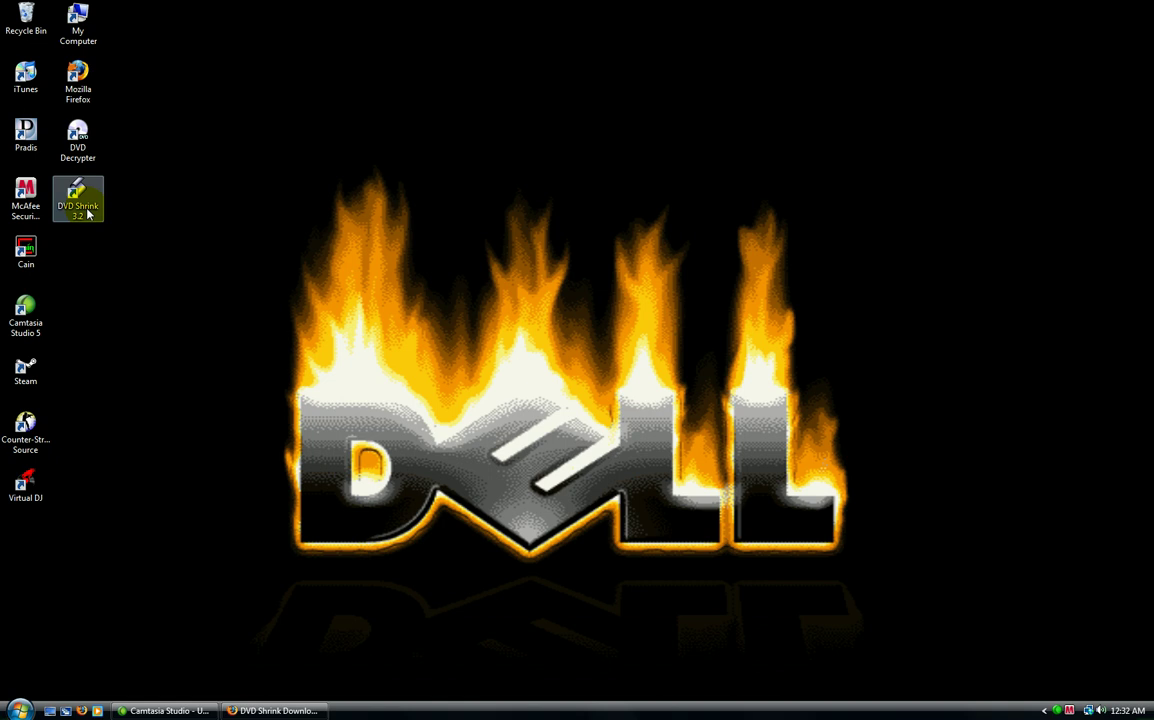
left_click(146, 248)
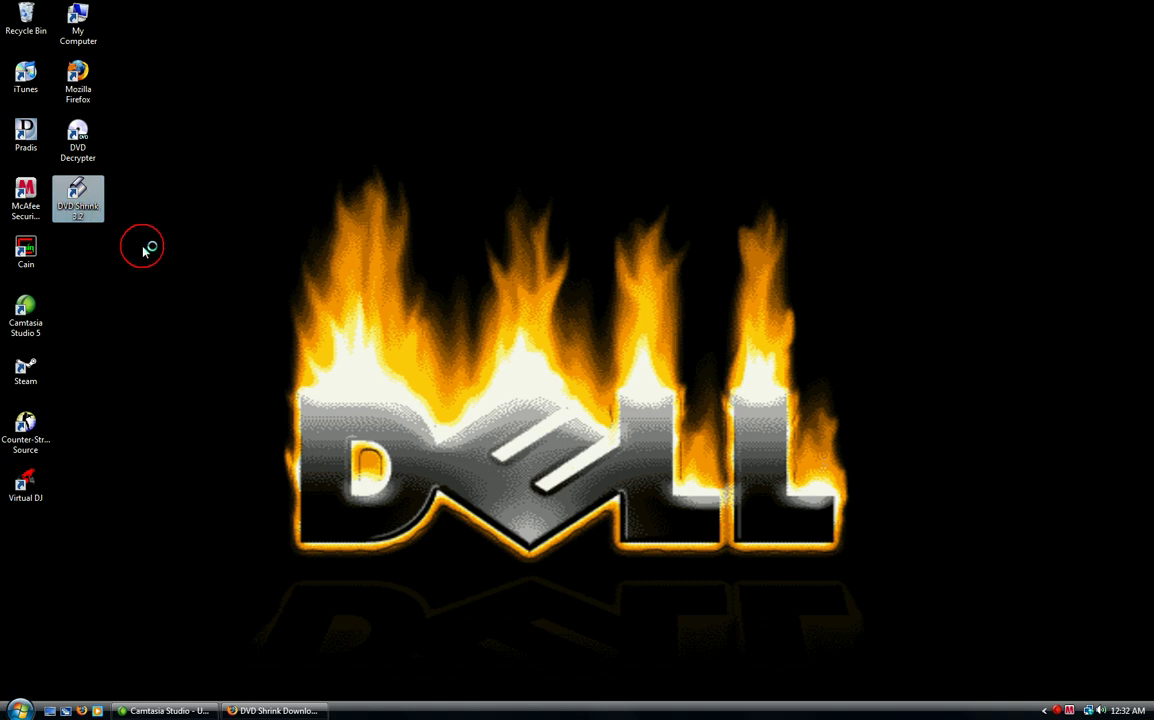
left_click(193, 289)
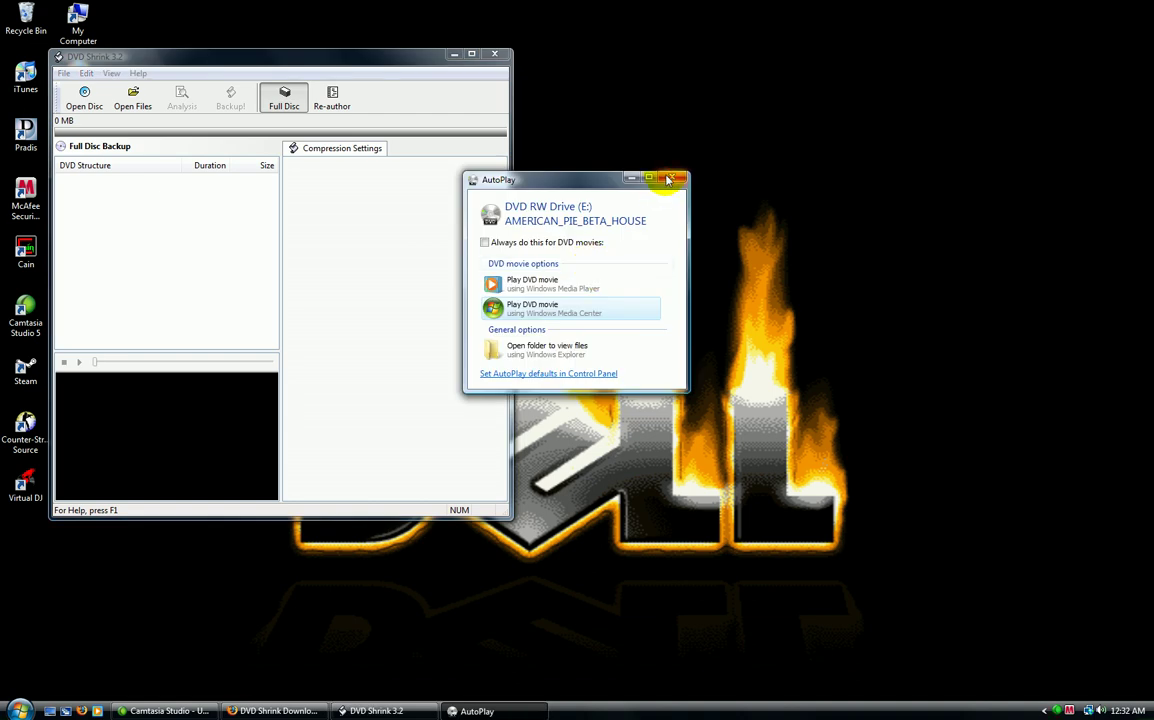
left_click(668, 179)
Open the AMERICAN_PIE_BETA_HOUSE disc from the E: drive for a full disc backup.
left_click(84, 97)
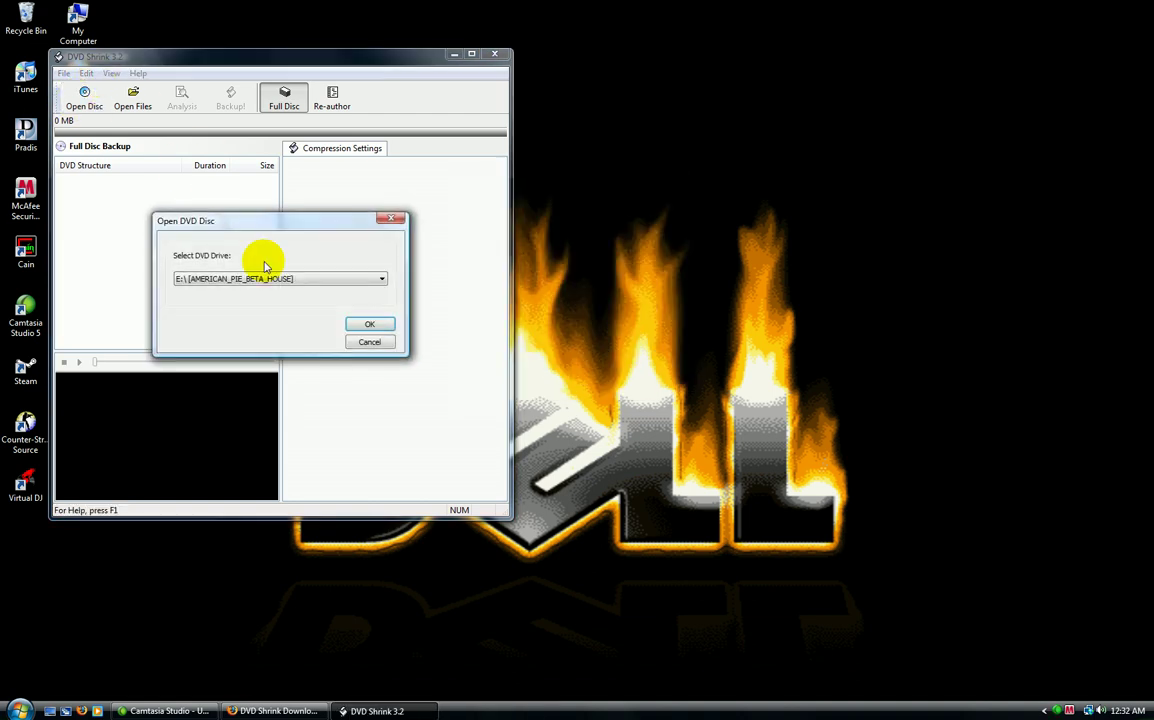
left_click(376, 278)
left_click(348, 278)
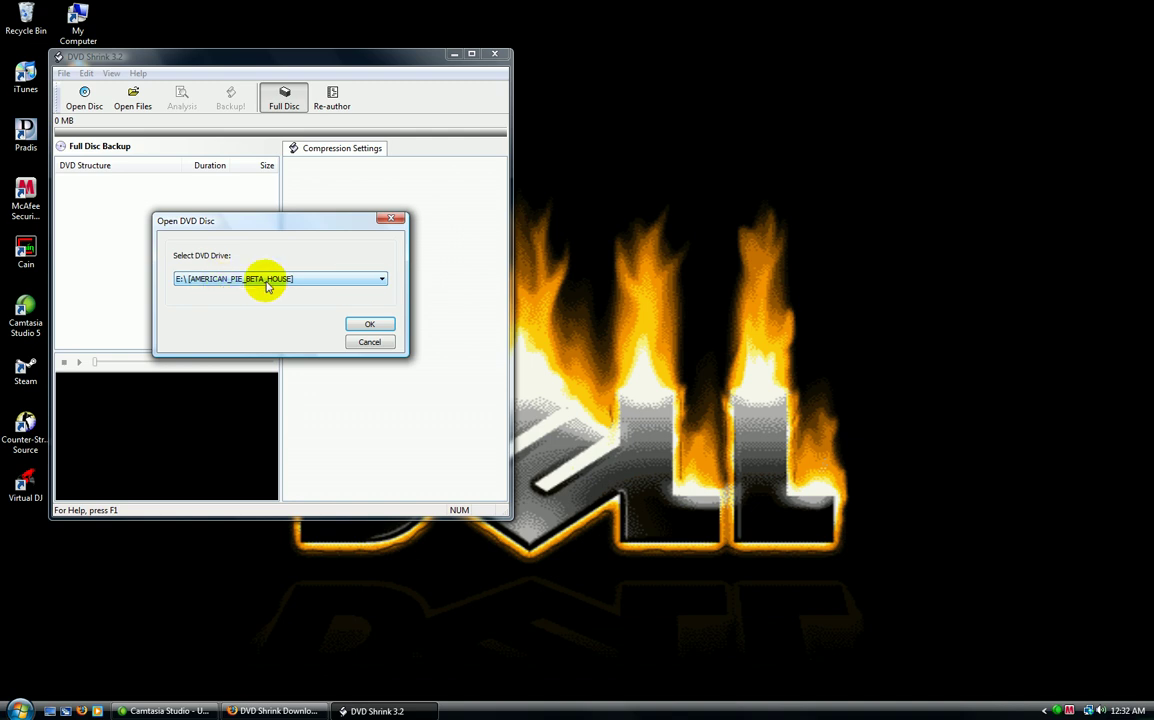
left_click(388, 327)
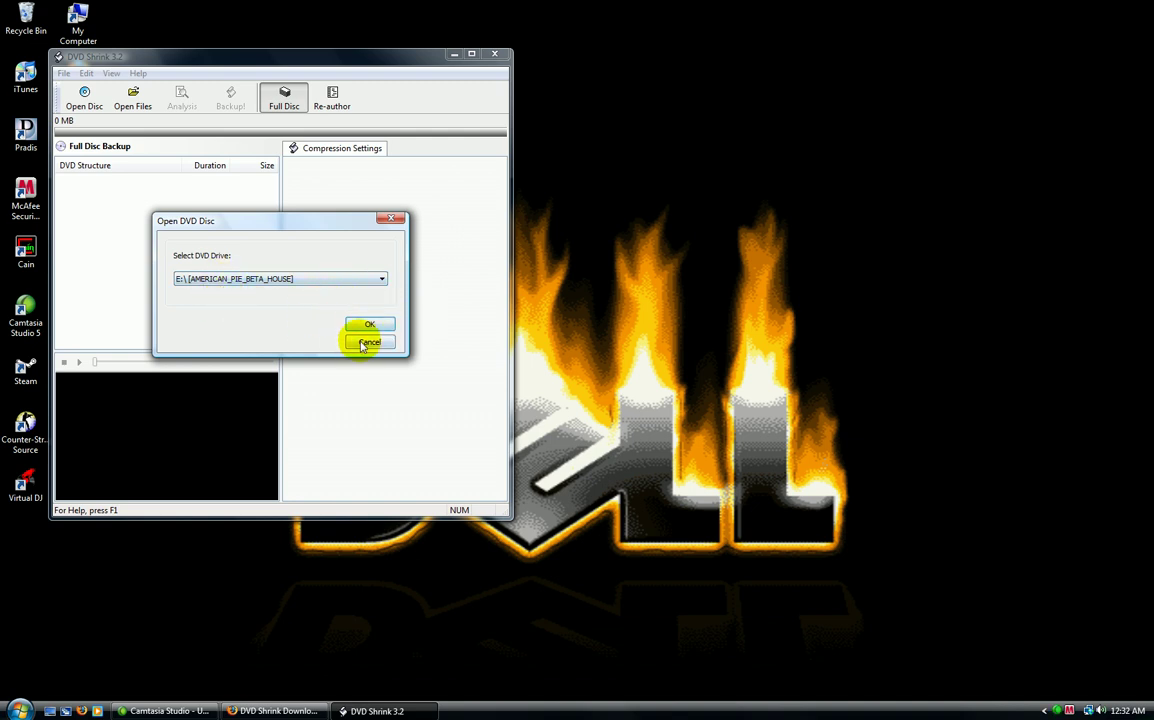
left_click(369, 327)
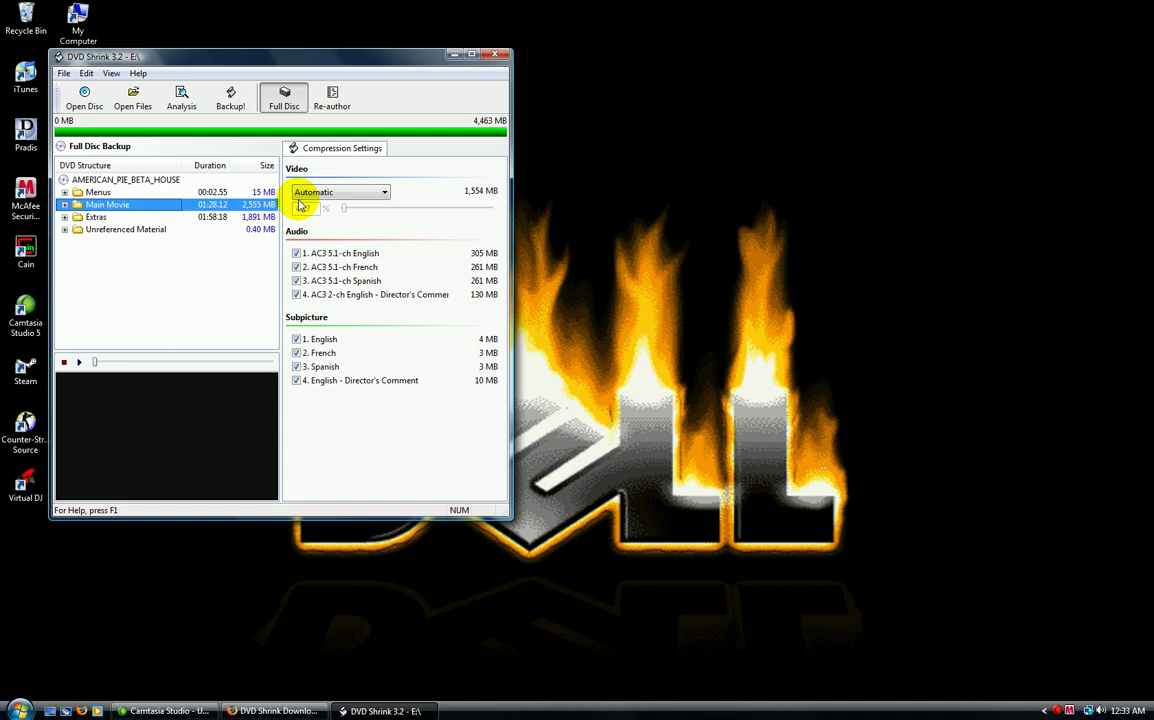
Examine the sizes and compression settings of the disc's Menus, Main Movie, Extras and Unreferenced Material.
left_click(95, 192)
left_click(104, 205)
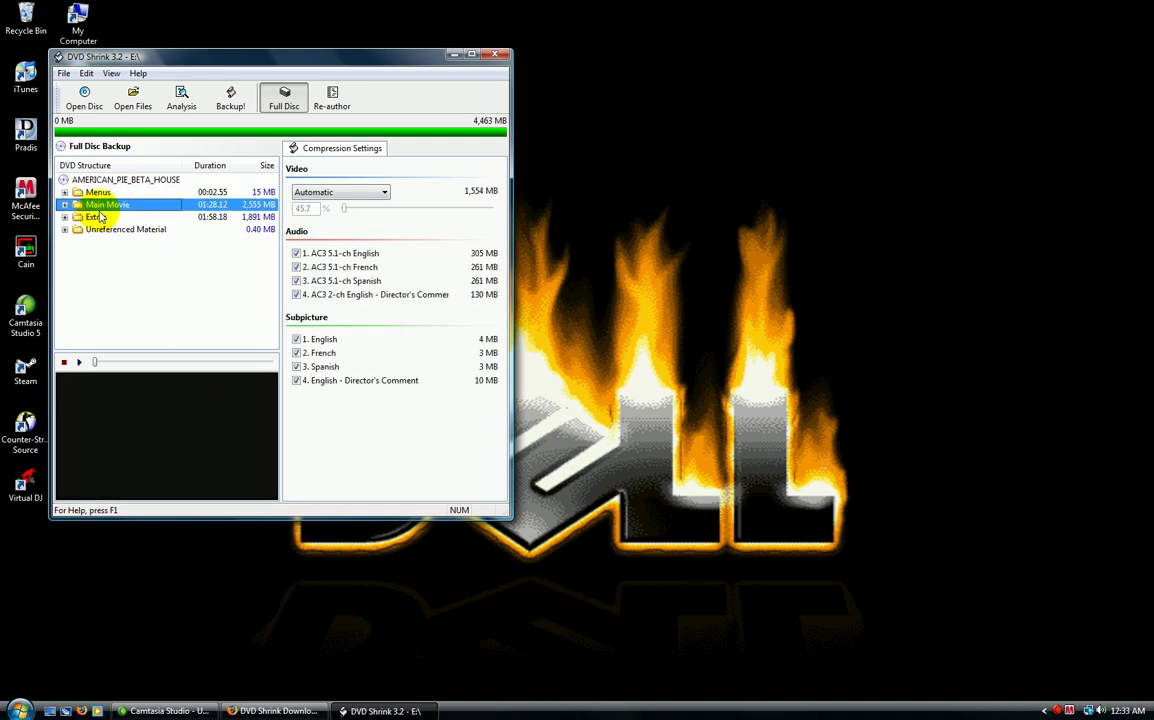
left_click(98, 217)
left_click(96, 230)
left_click(97, 192)
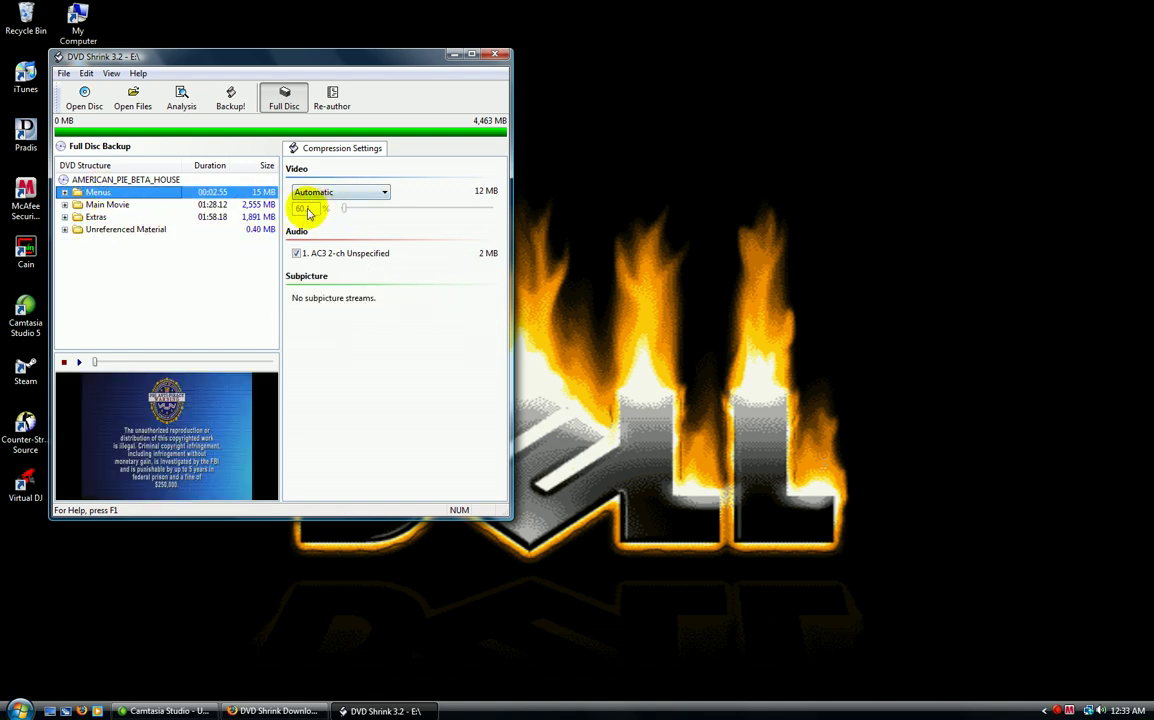
left_click(224, 204)
left_click(226, 191)
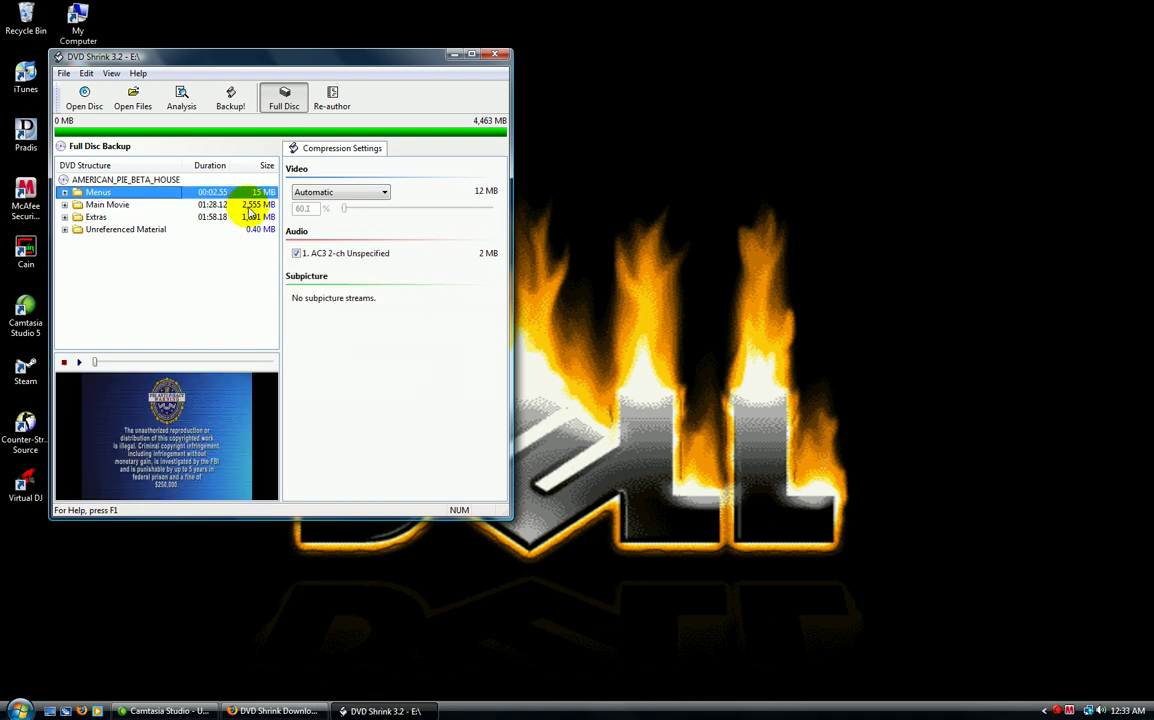
Set the Main Movie's video compression to a custom ratio of 45.4% and open the DVD backup settings.
left_click(240, 205)
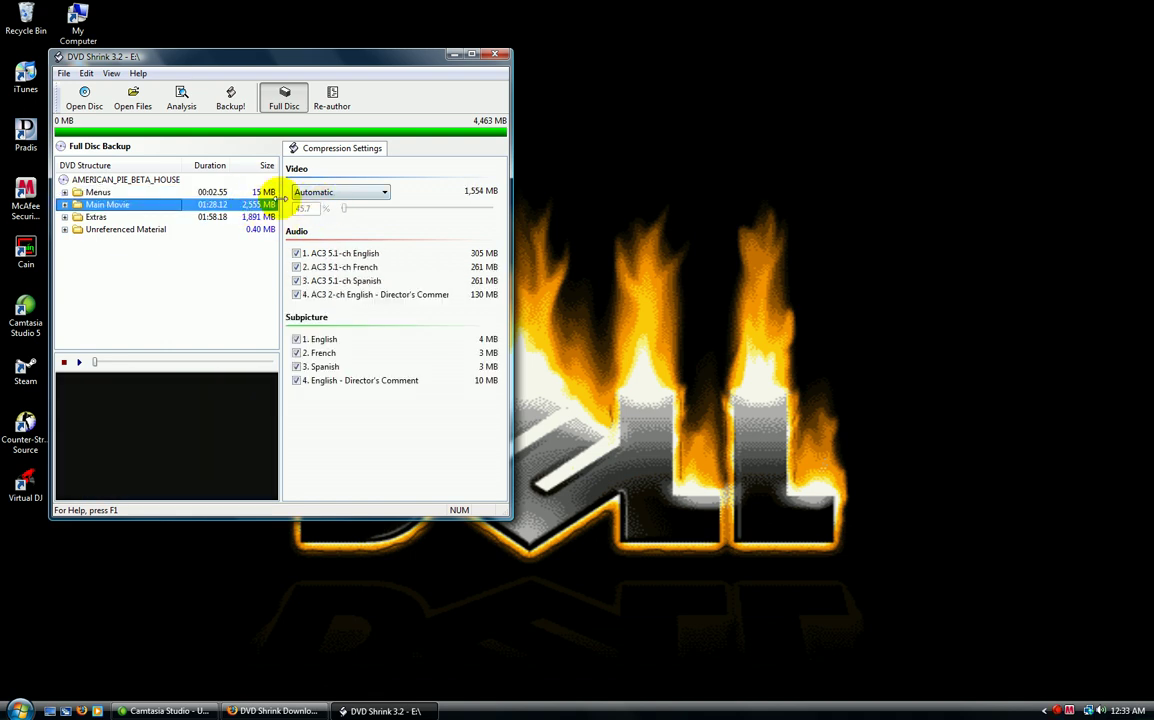
left_click(384, 195)
left_click(376, 218)
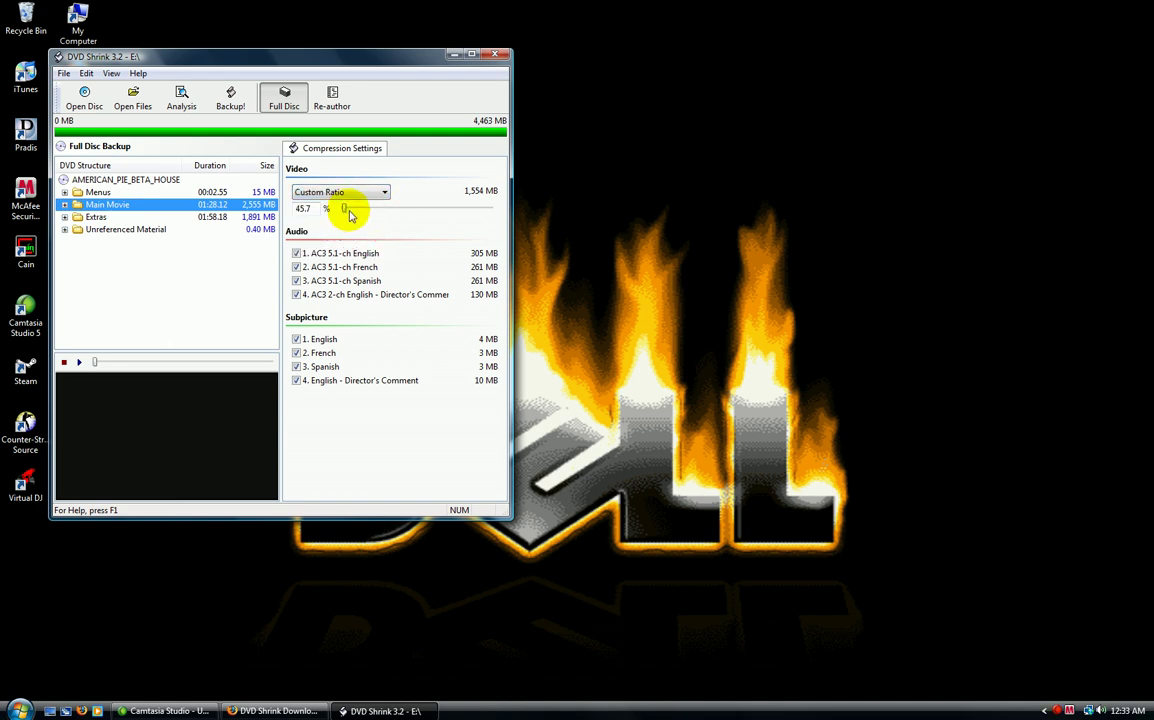
mouse_move(349, 212)
left_mouse_down()
mouse_move(381, 213)
mouse_move(341, 222)
left_mouse_up()
left_click(226, 263)
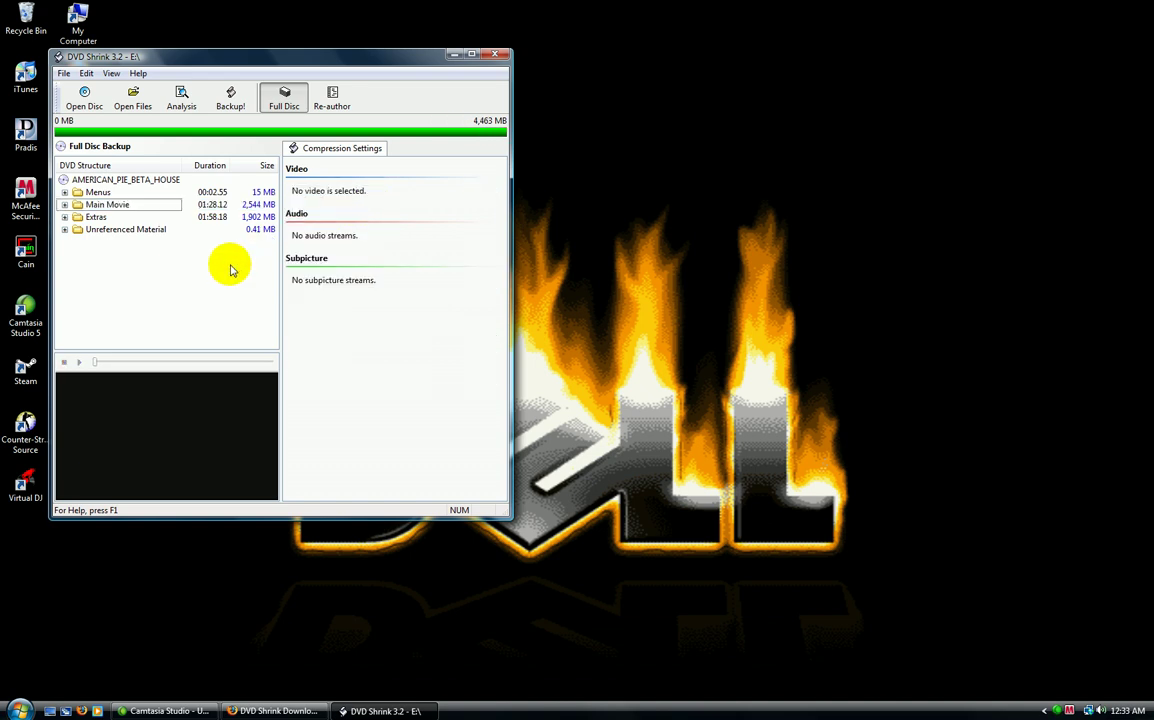
left_click(166, 206)
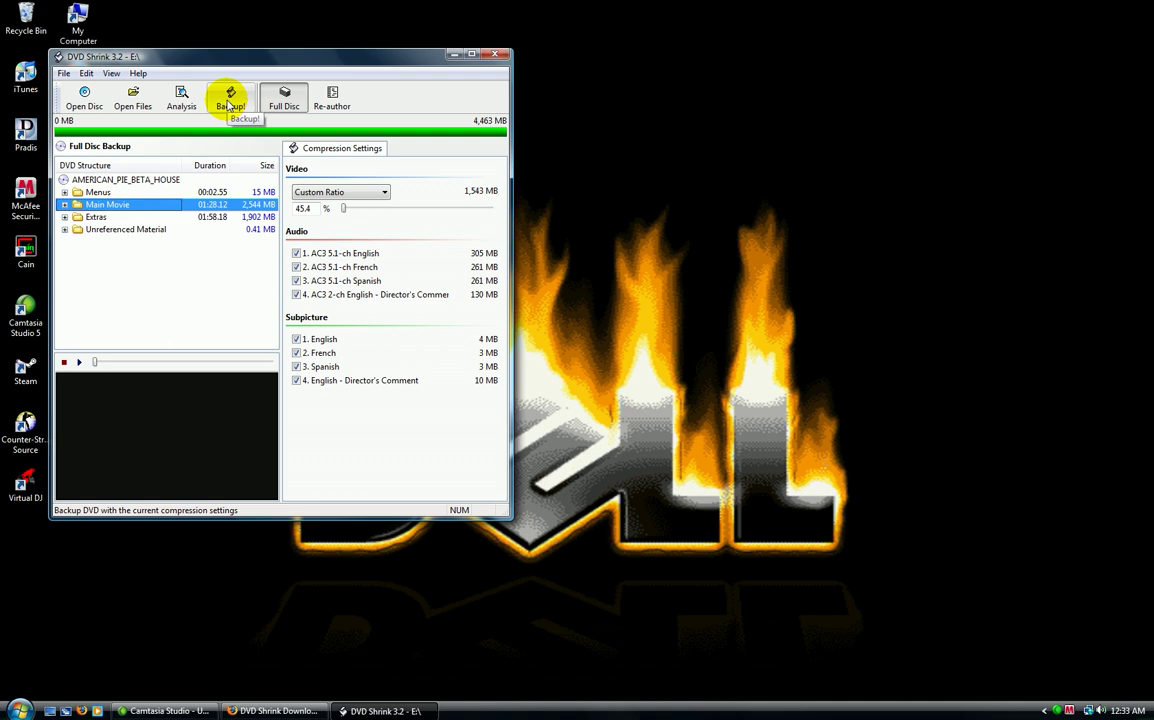
left_click(230, 100)
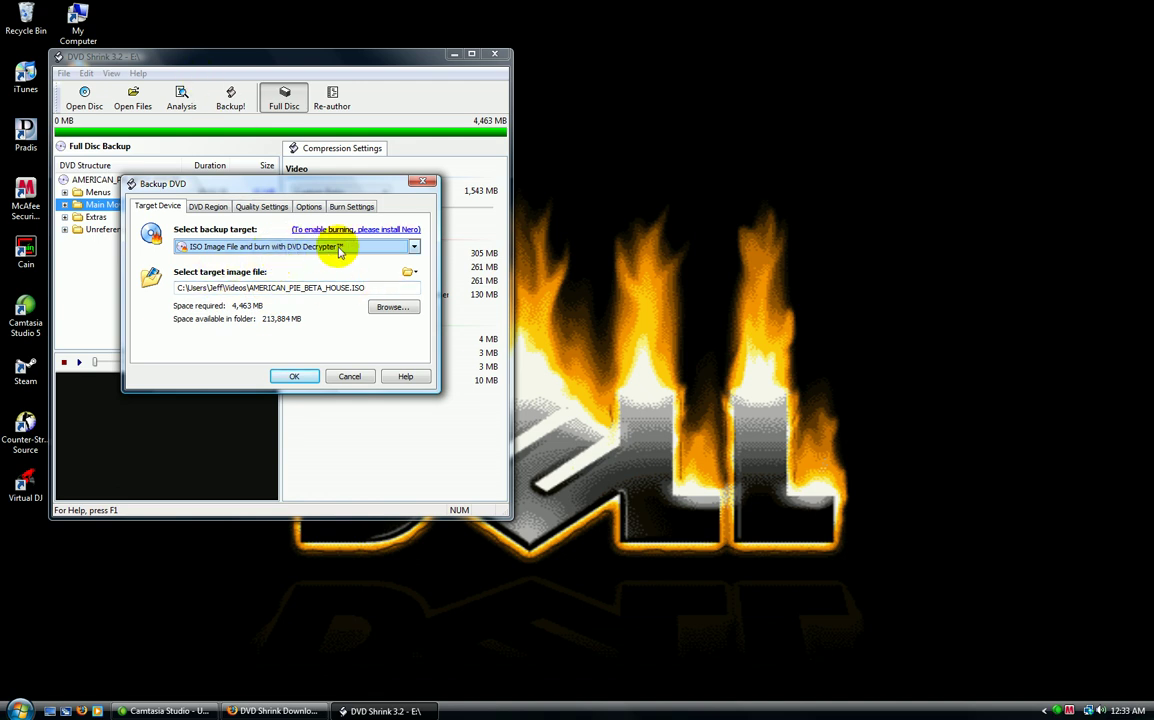
Switch to Firefox and request the DVD Decrypter 3.5.4.0 installer from dvddecrypter.org.uk, dismissing the download and minimizing the browser.
left_click(275, 710)
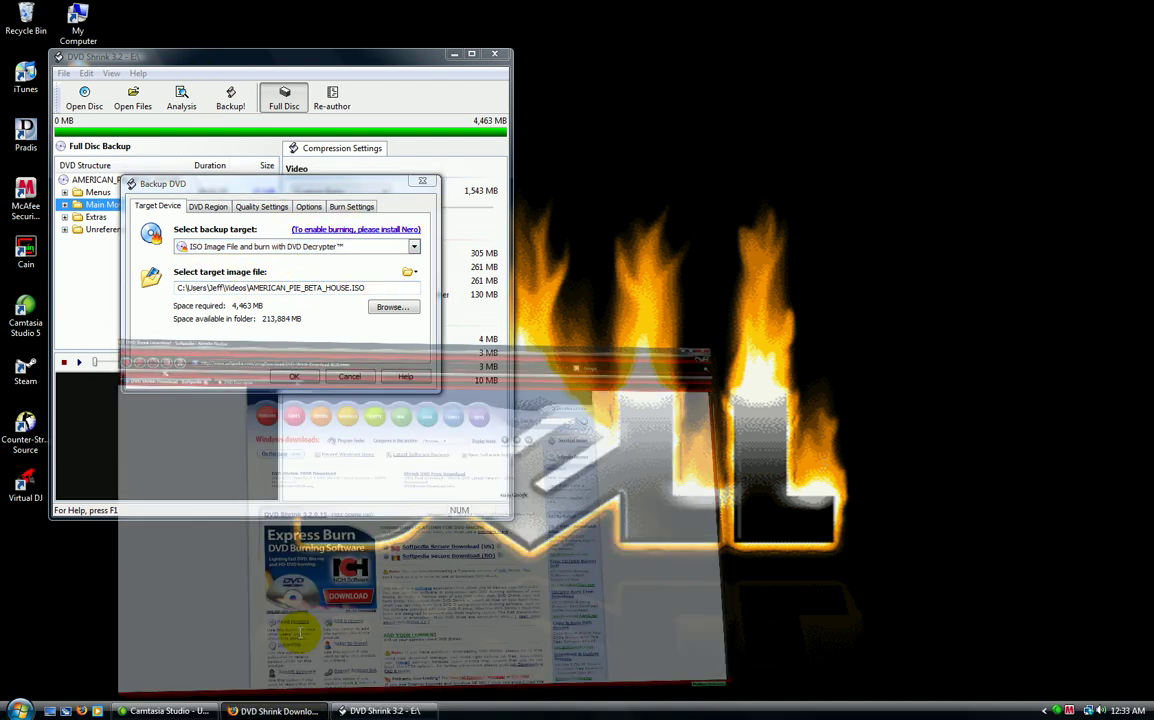
left_click(208, 85)
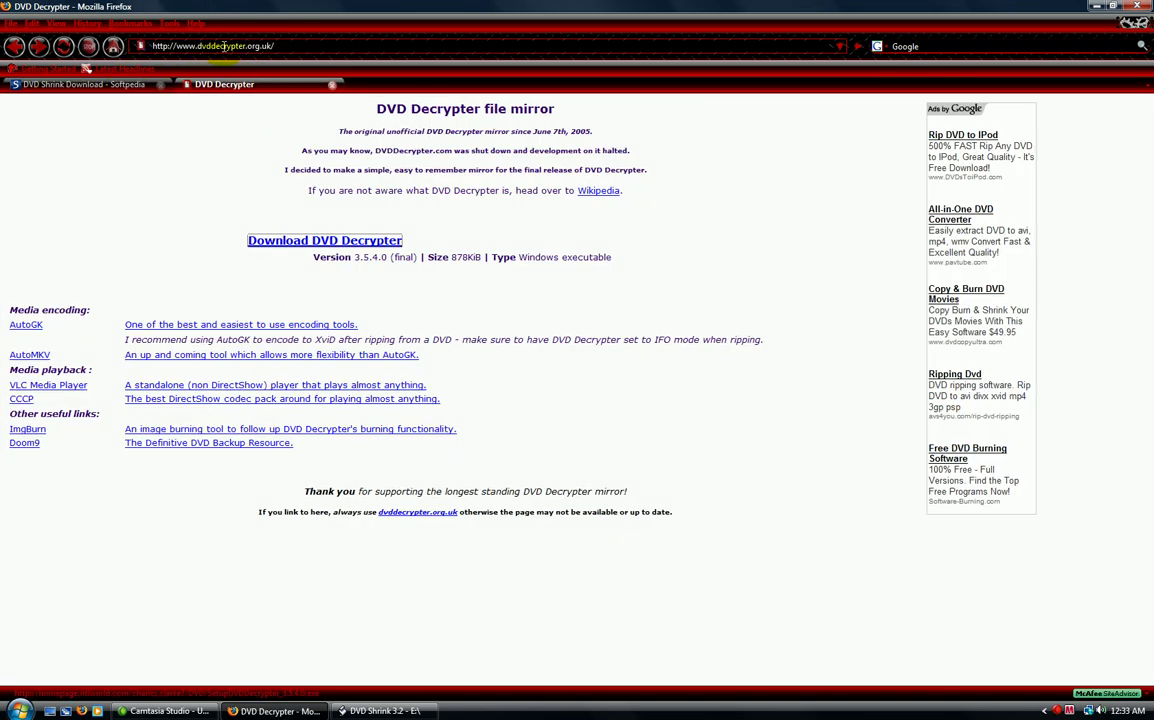
left_click(330, 241)
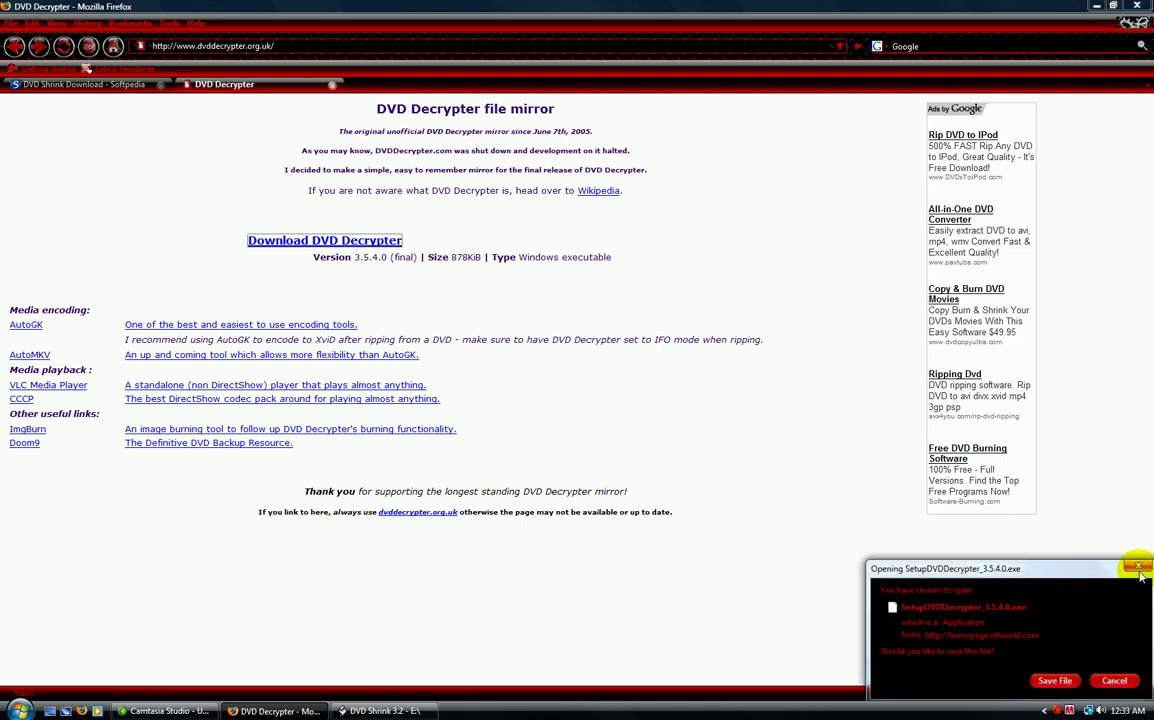
left_click(1139, 568)
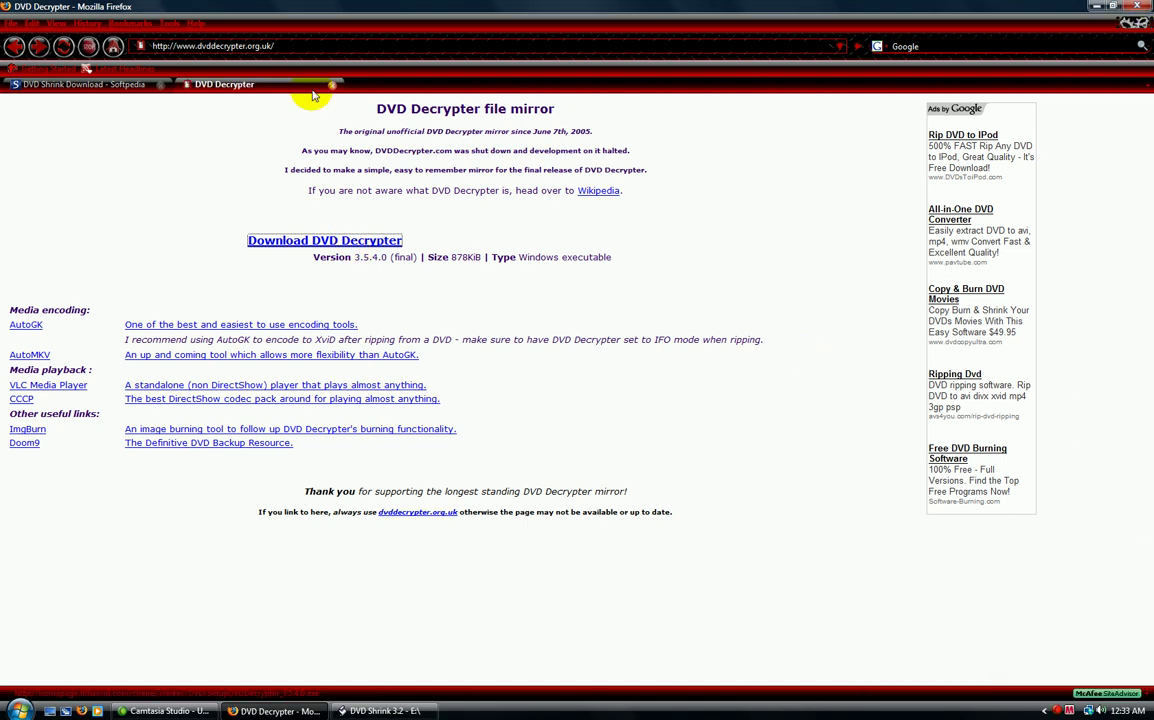
left_click(122, 85)
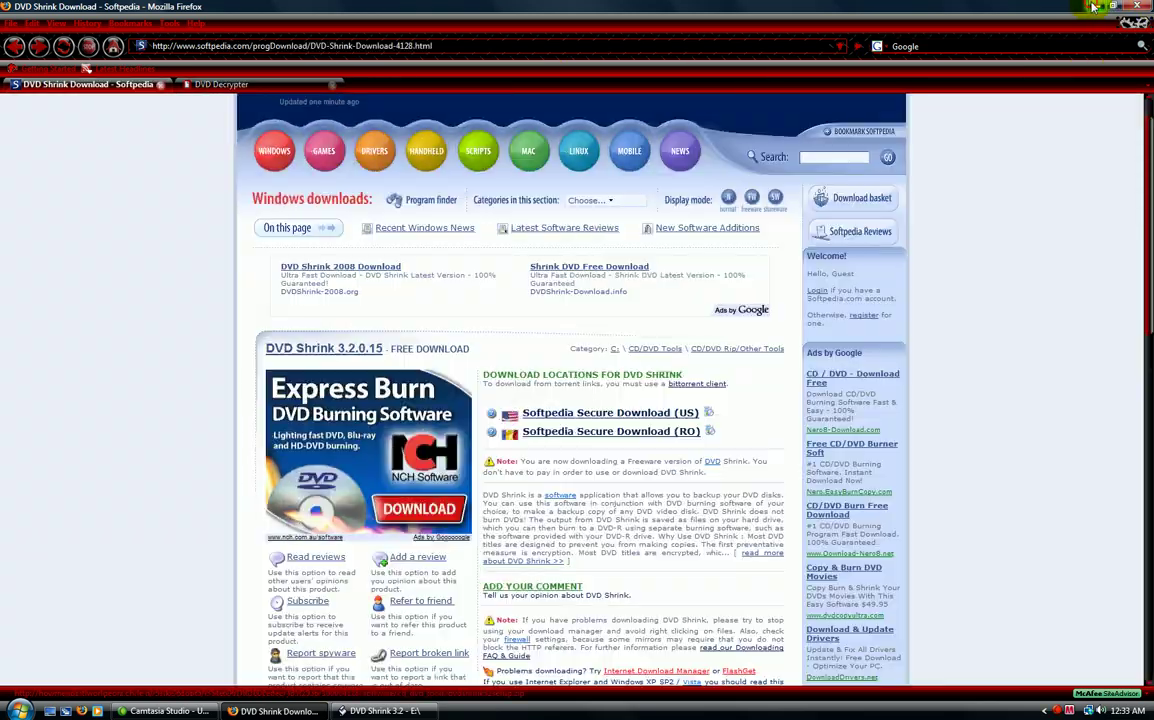
left_click(1093, 7)
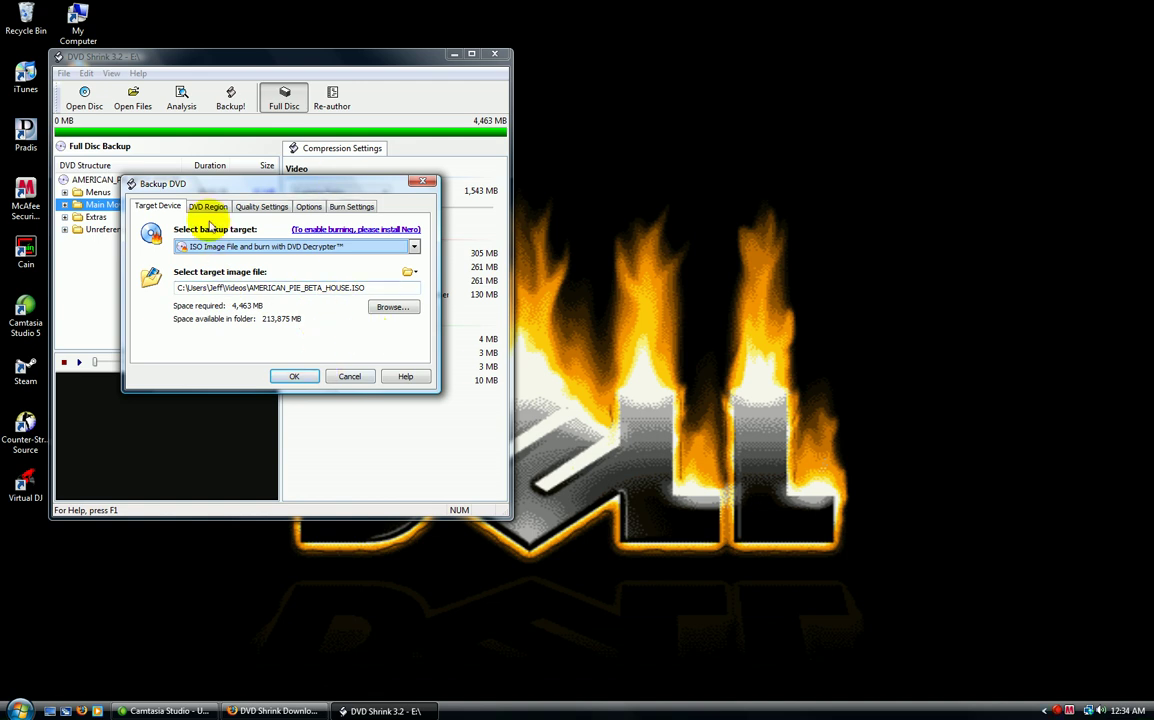
Start the backup as an ISO image file burned with DVD Decrypter, overwriting the existing AMERICAN_PIE_BETA_HOUSE.ISO.
left_click(294, 377)
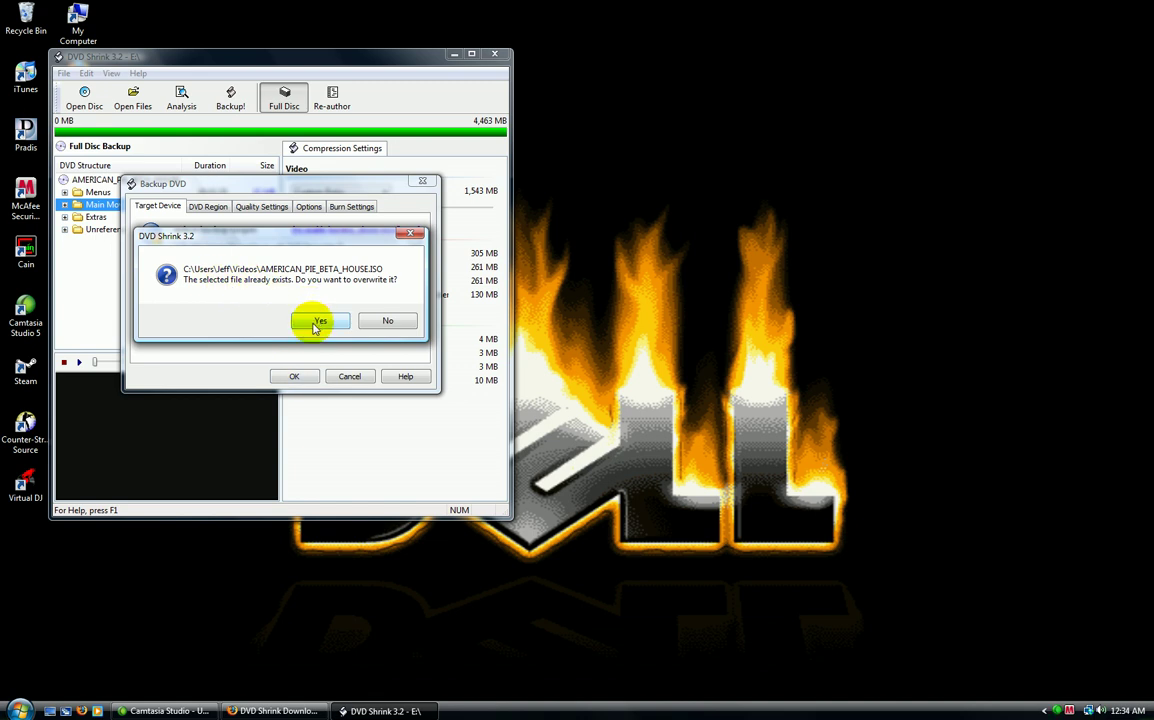
left_click(318, 322)
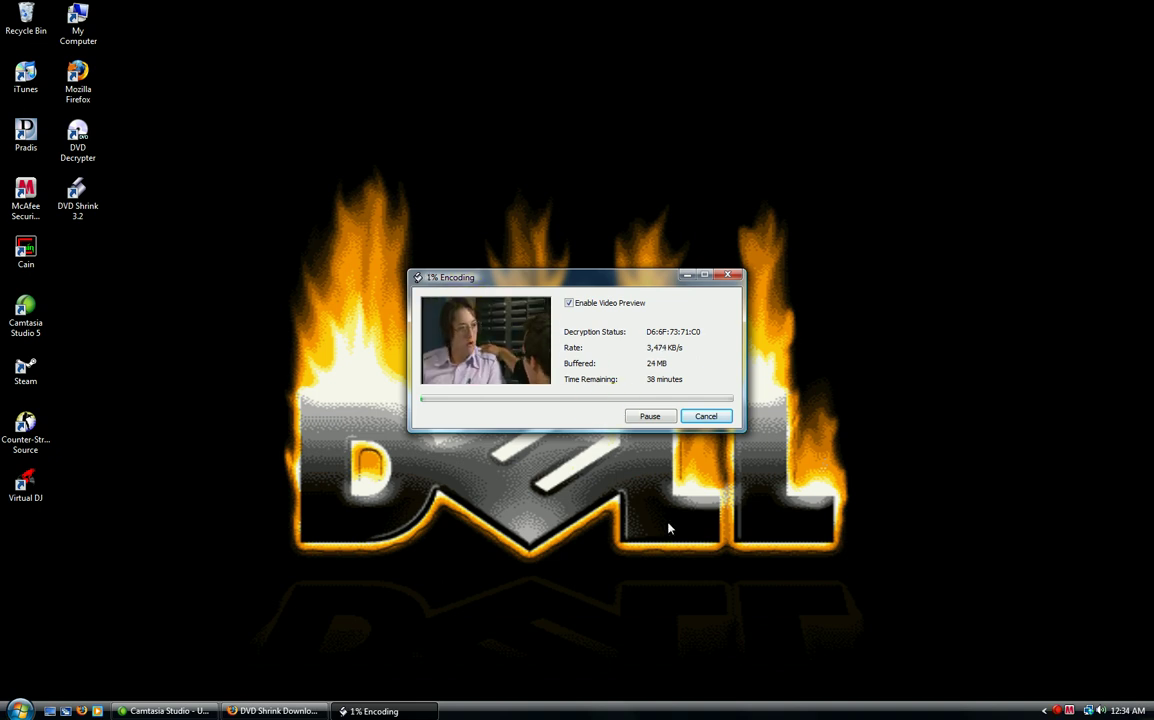
right_click(1058, 710)
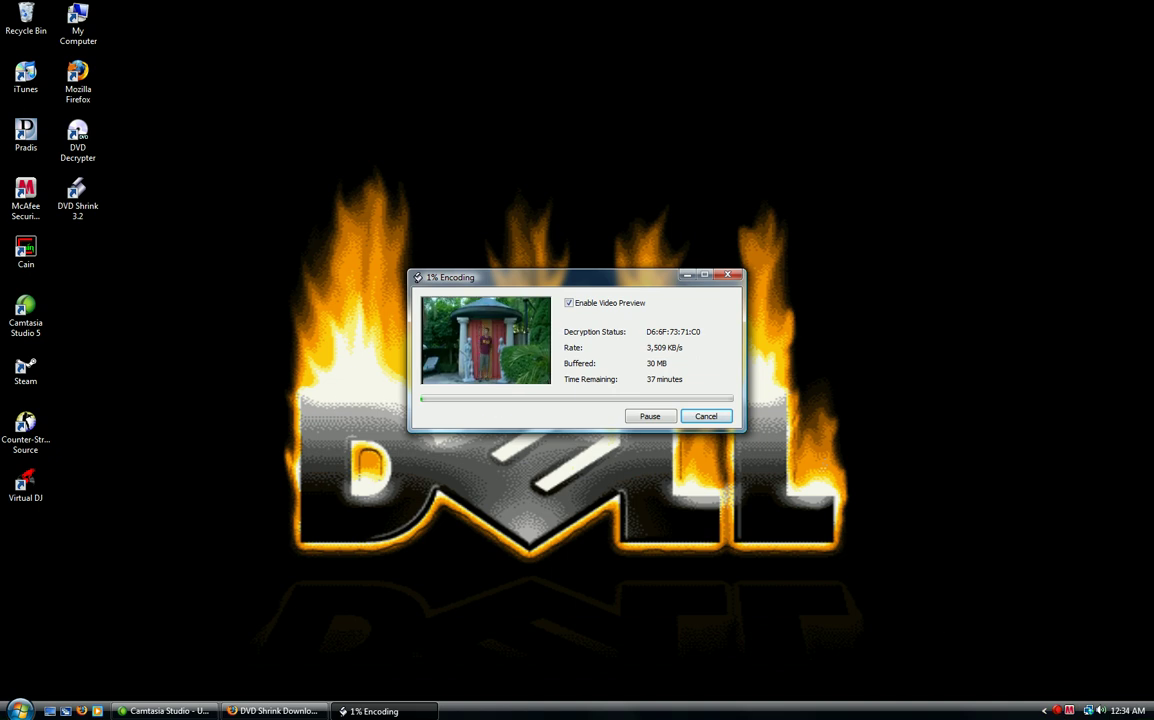
left_click(1005, 614)
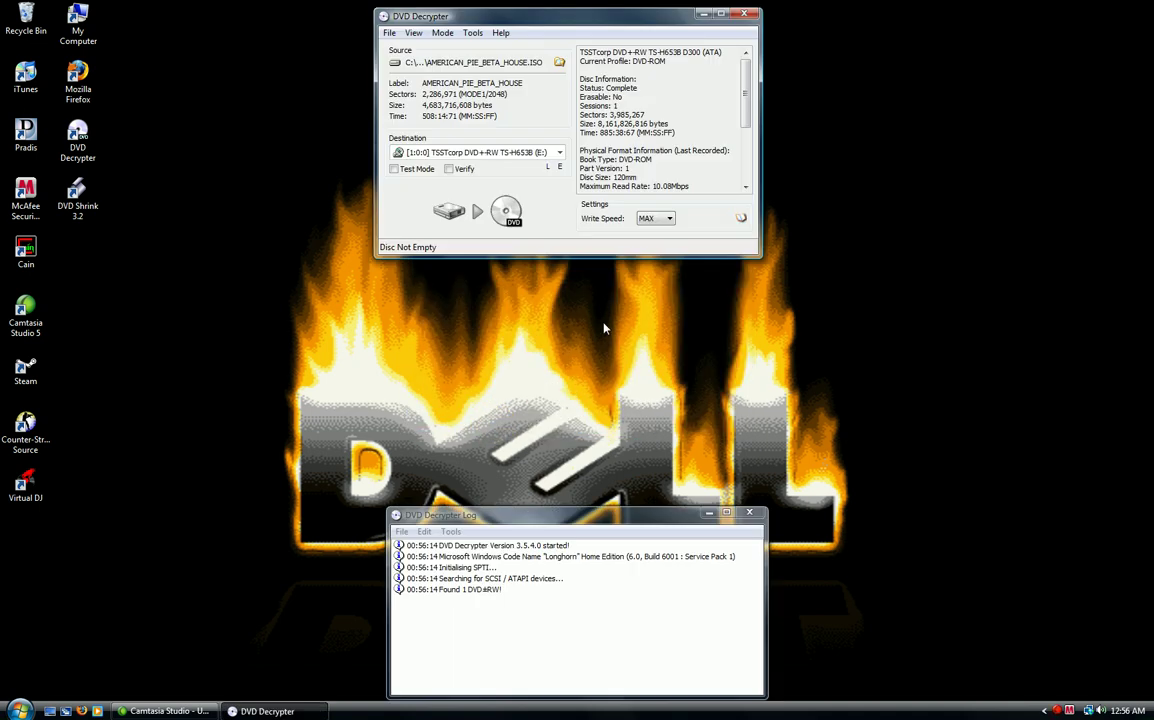
Review DVD Decrypter's write speed and destination drive choices, keeping MAX speed and the TSSTcorp burner on E:.
left_click(500, 211)
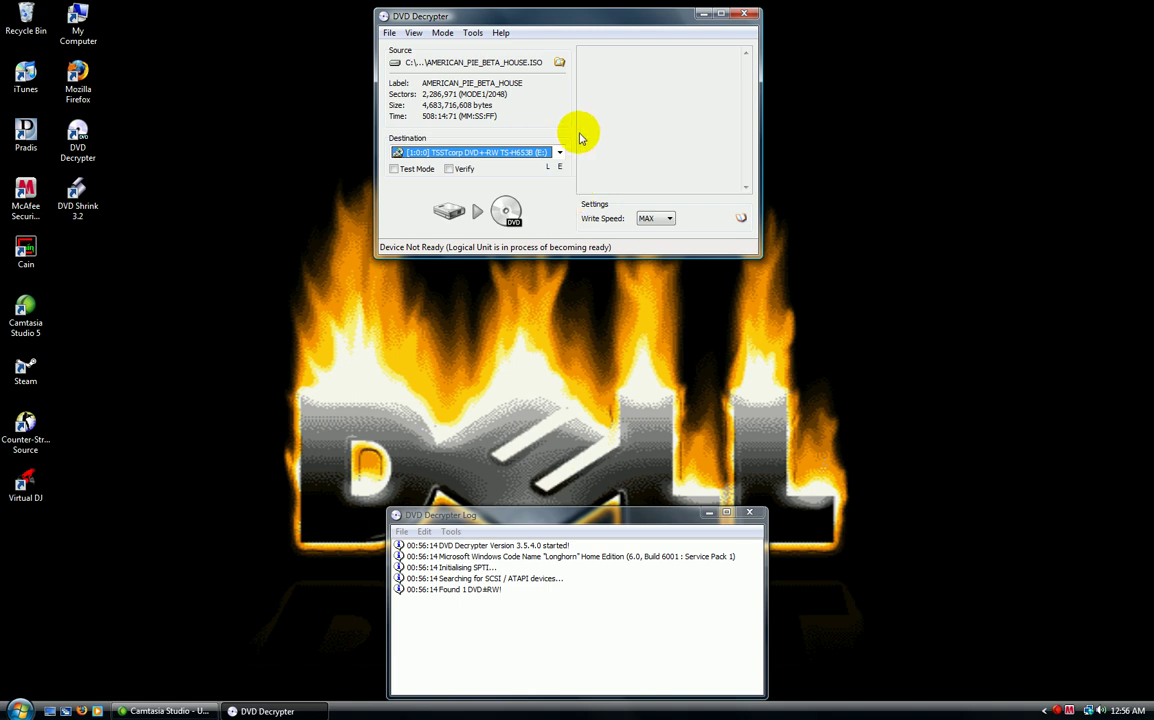
left_click(662, 218)
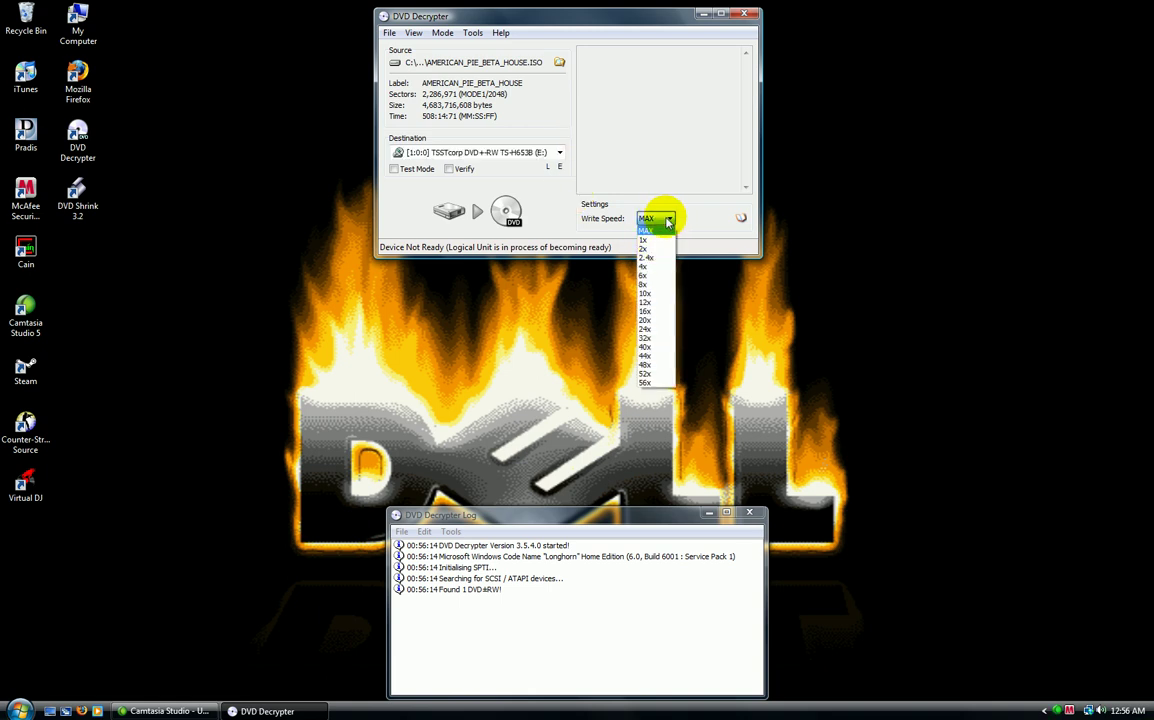
left_click(664, 218)
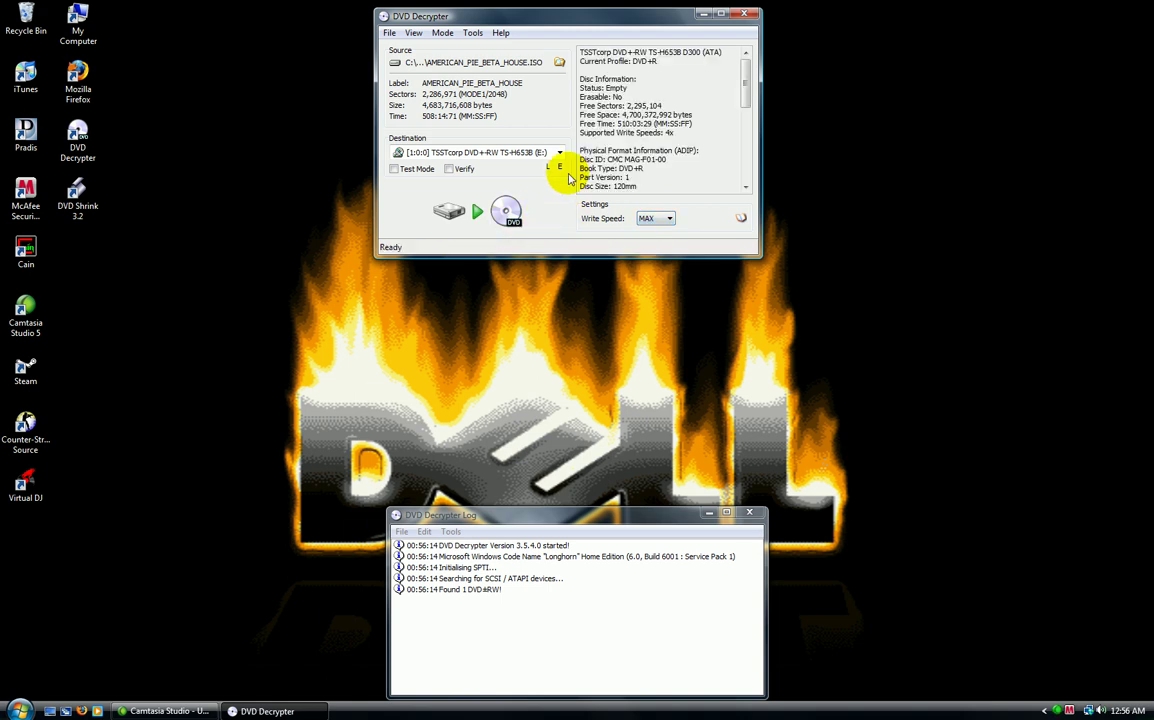
left_click(560, 153)
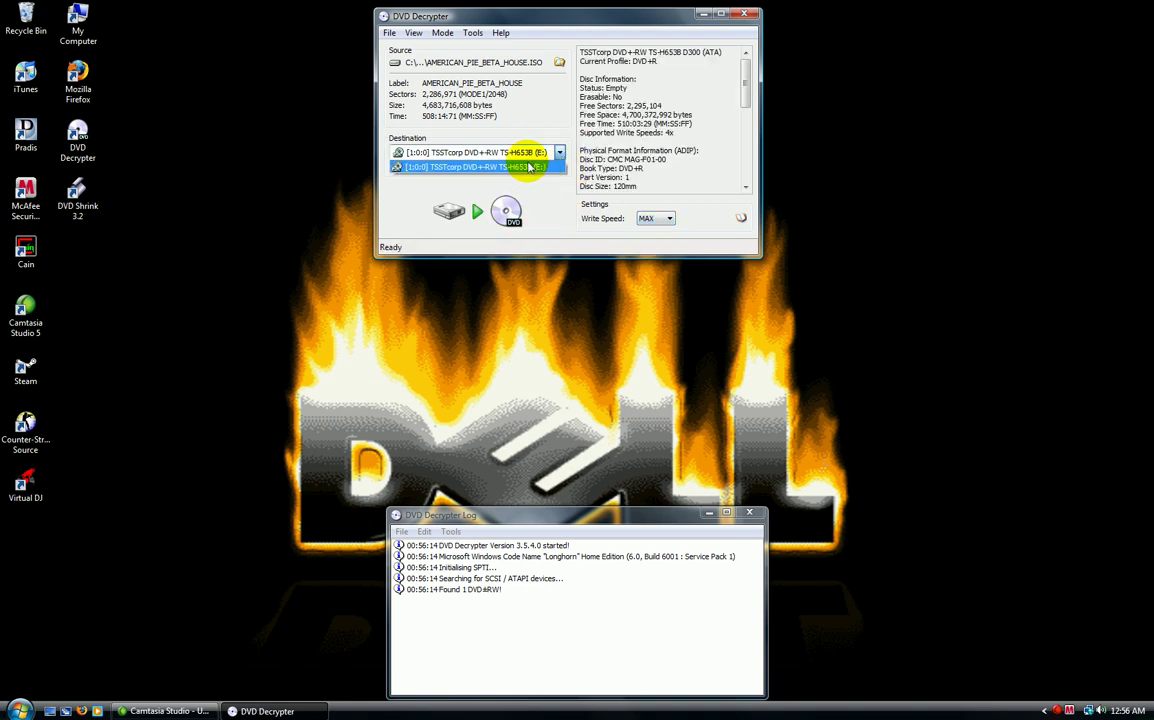
left_click(561, 156)
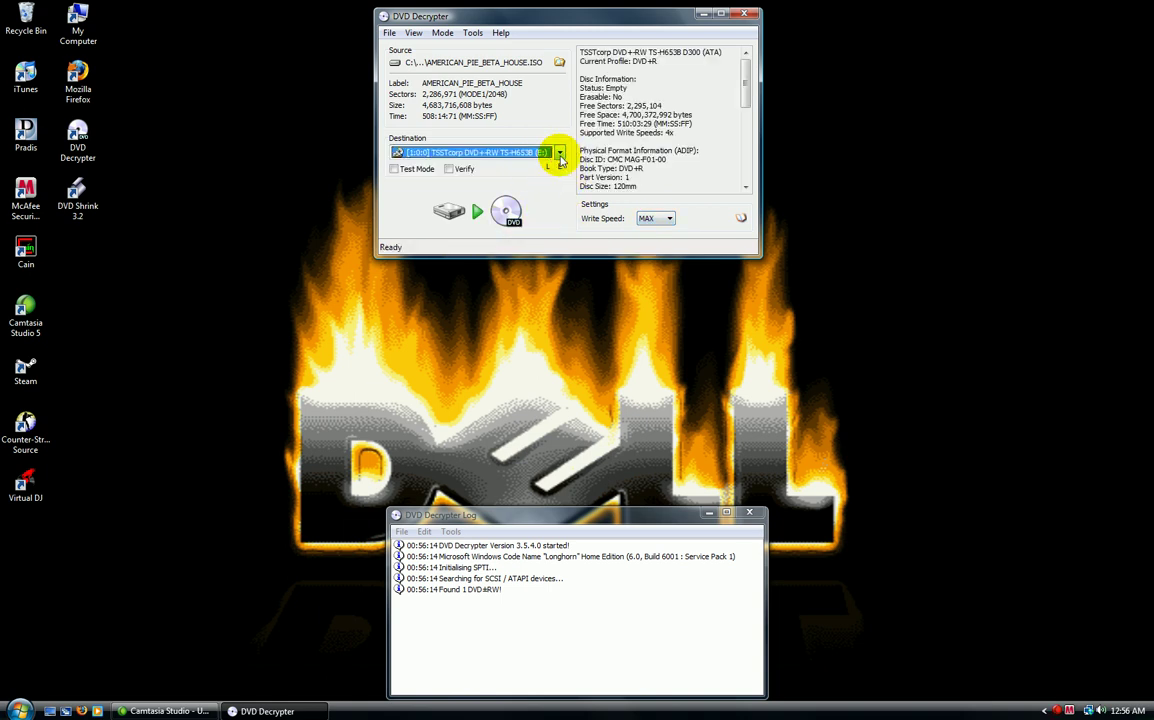
Start burning AMERICAN_PIE_BETA_HOUSE.ISO to the blank DVD+R and abort the write.
left_click(455, 213)
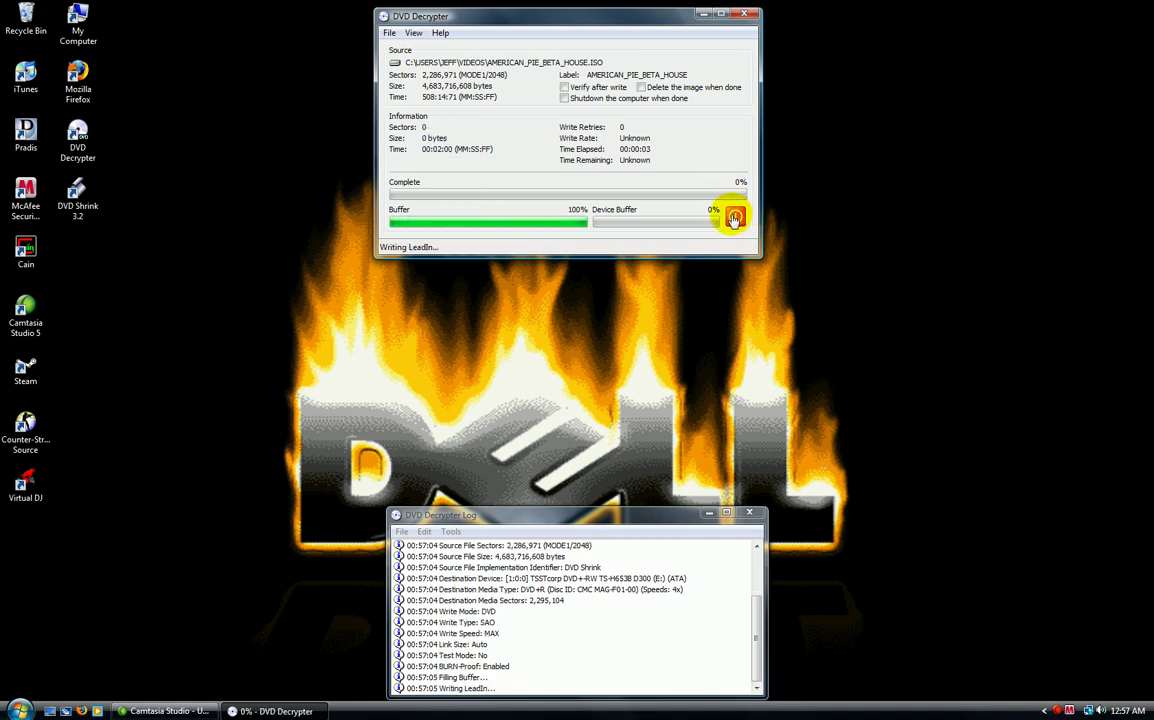
left_click(734, 216)
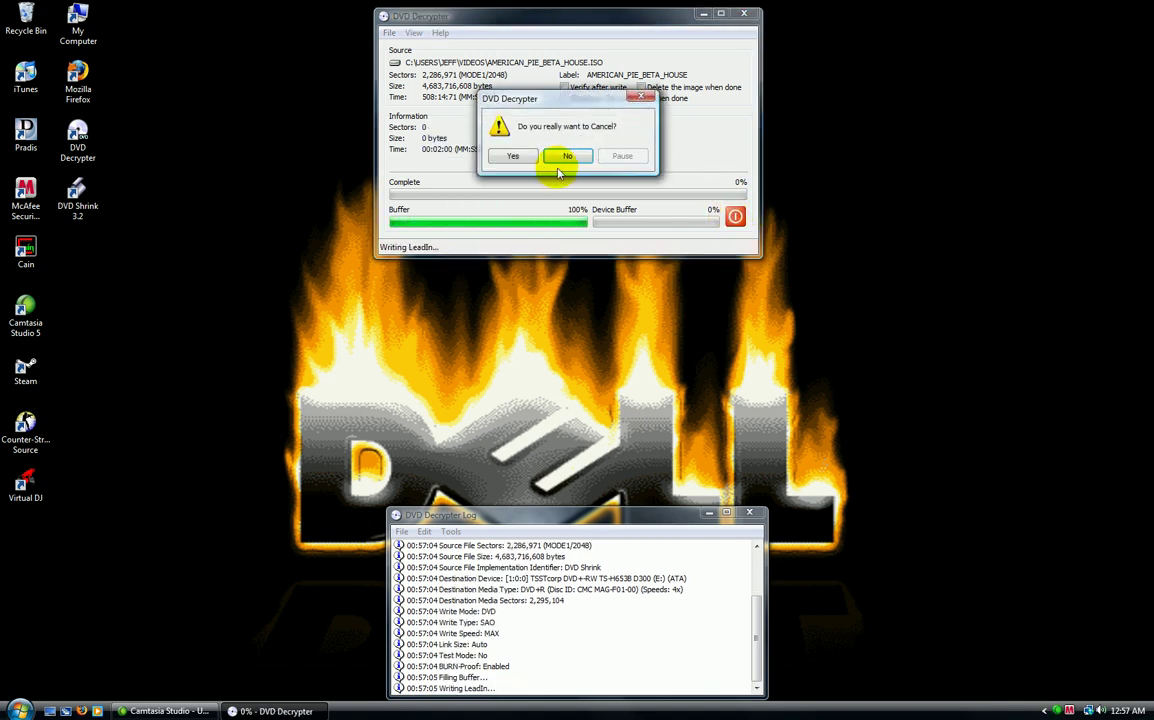
left_click(514, 157)
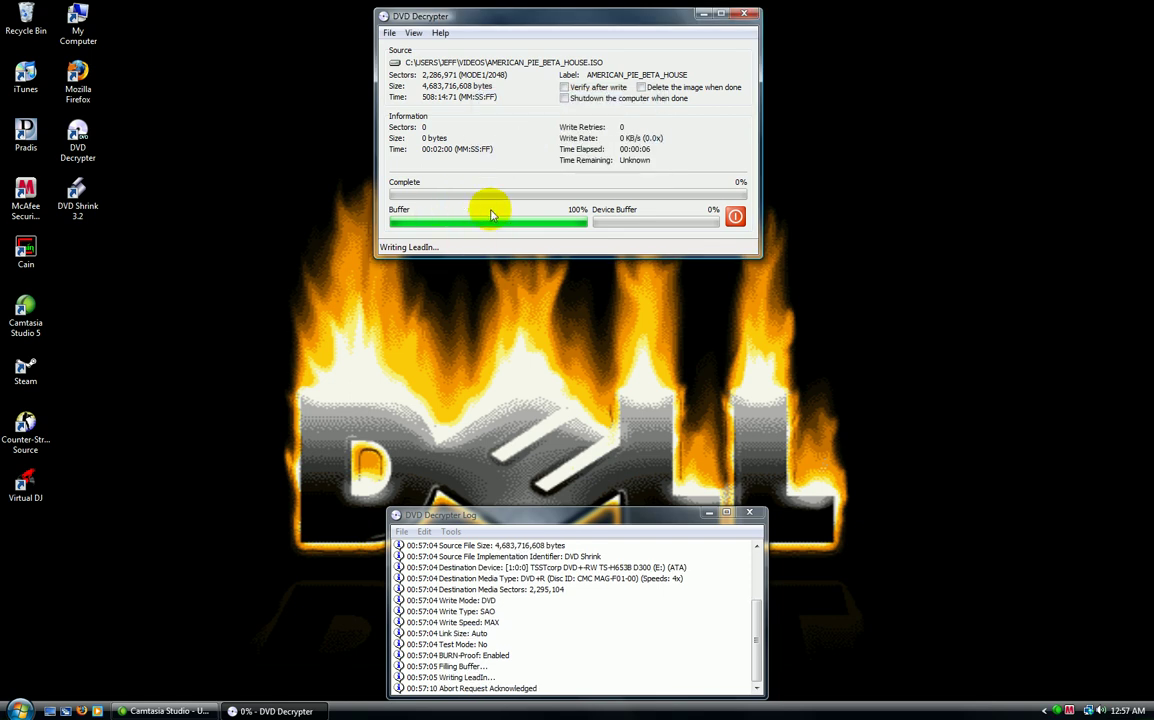